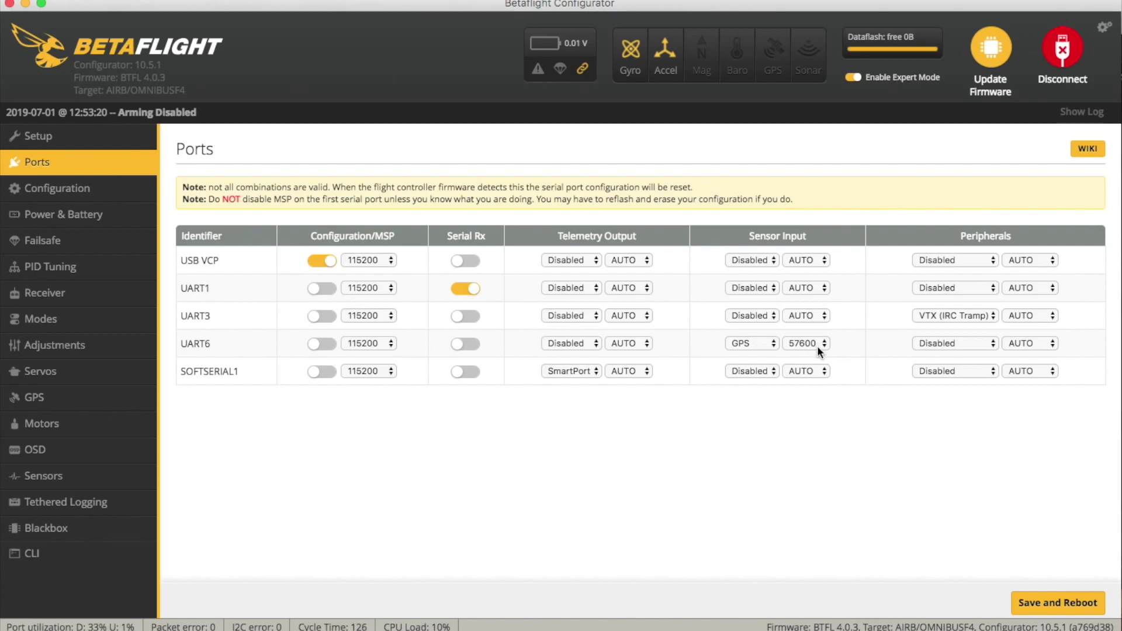
# Step: Review the GPS feature settings in the configuration, checking the available protocols and keeping UBLOX
pyautogui.click(102, 187)
pyautogui.scroll(-2, 423, 244)
pyautogui.scroll(-10, 423, 246)
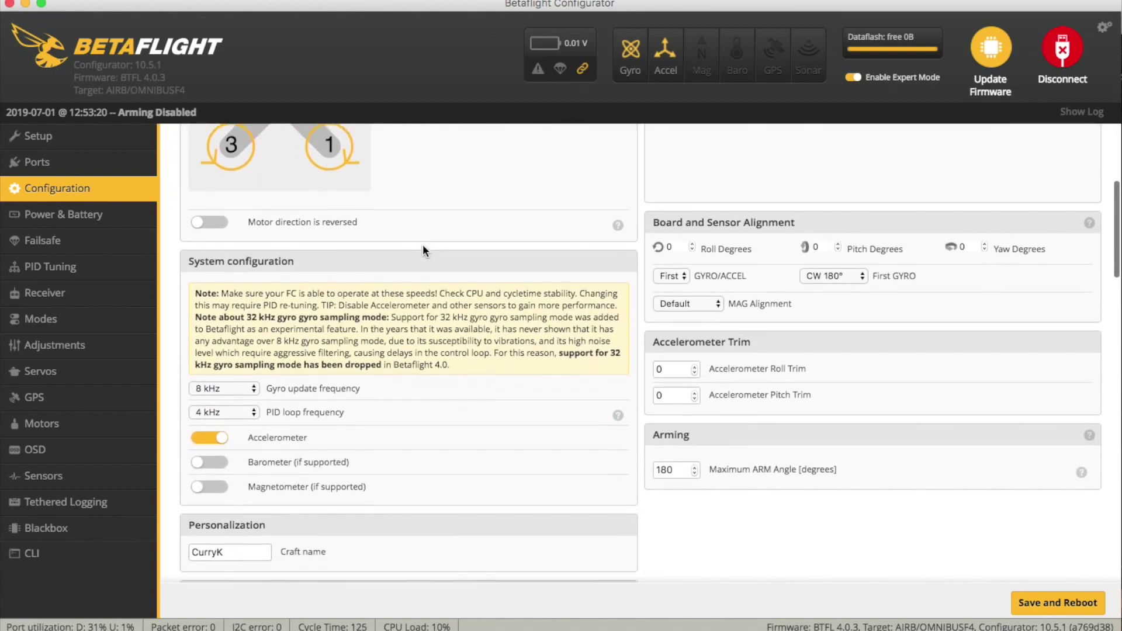
pyautogui.scroll(-5, 423, 250)
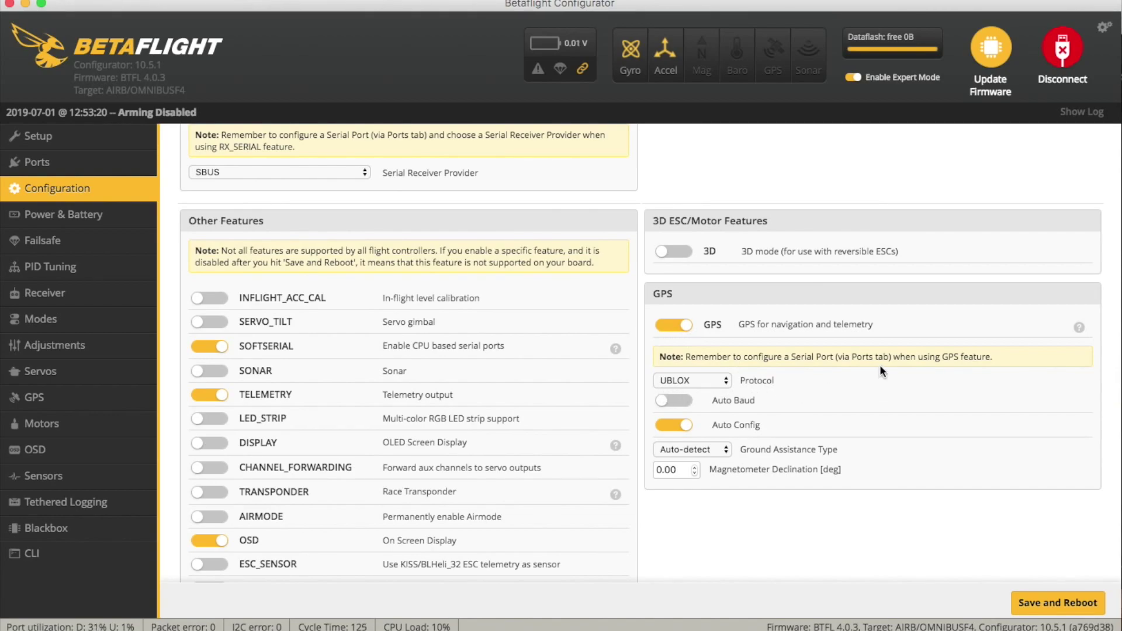
pyautogui.click(724, 382)
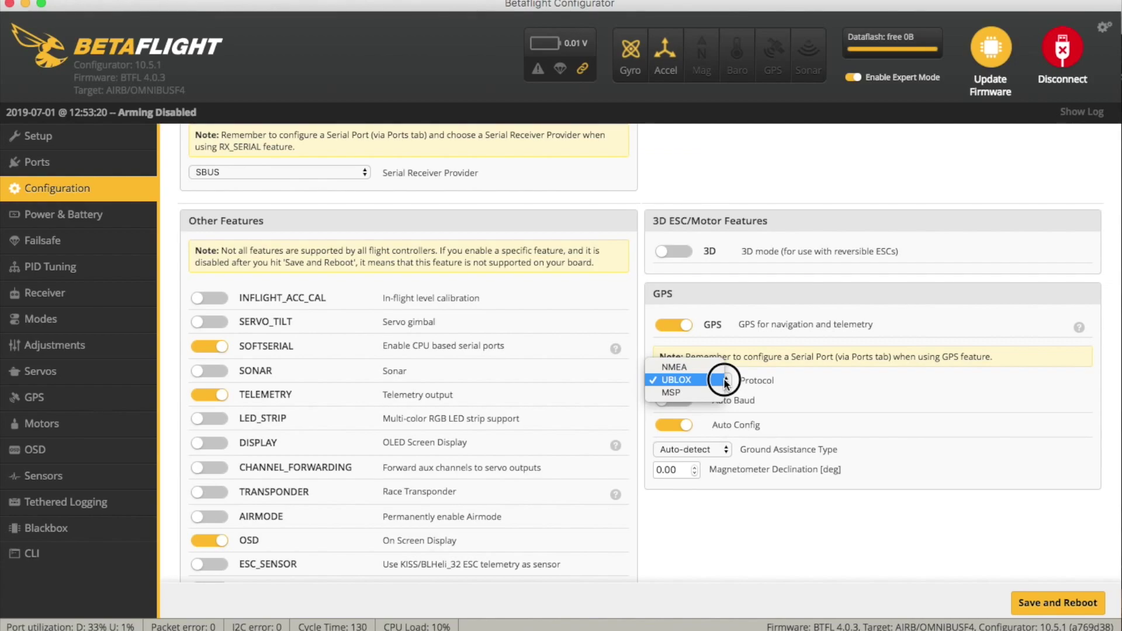
pyautogui.click(725, 382)
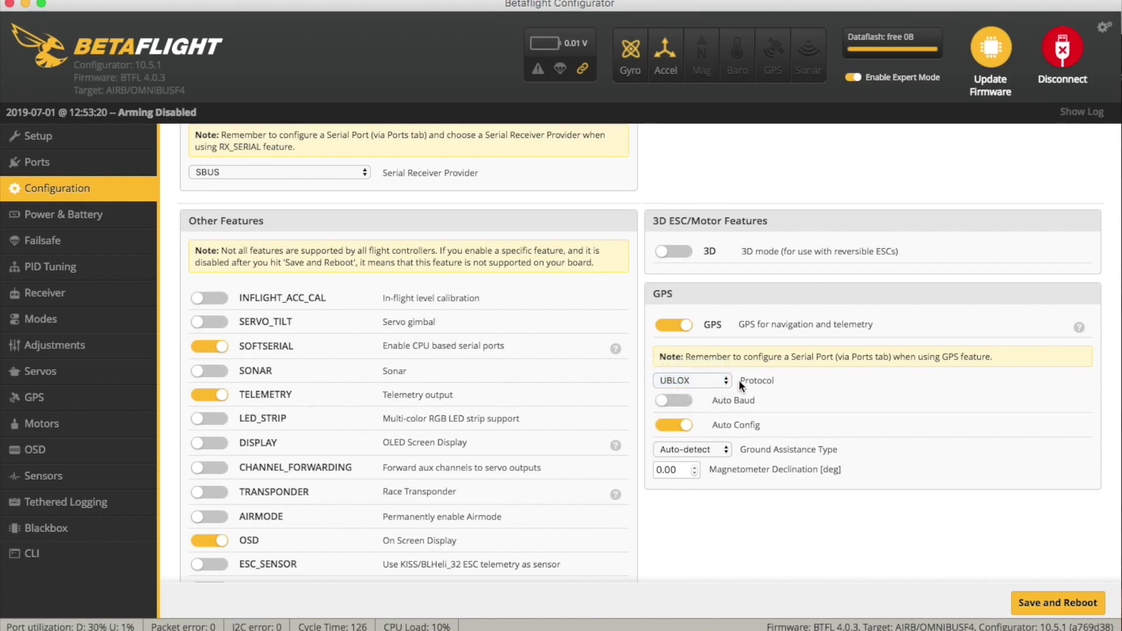
pyautogui.scroll(-3, 825, 381)
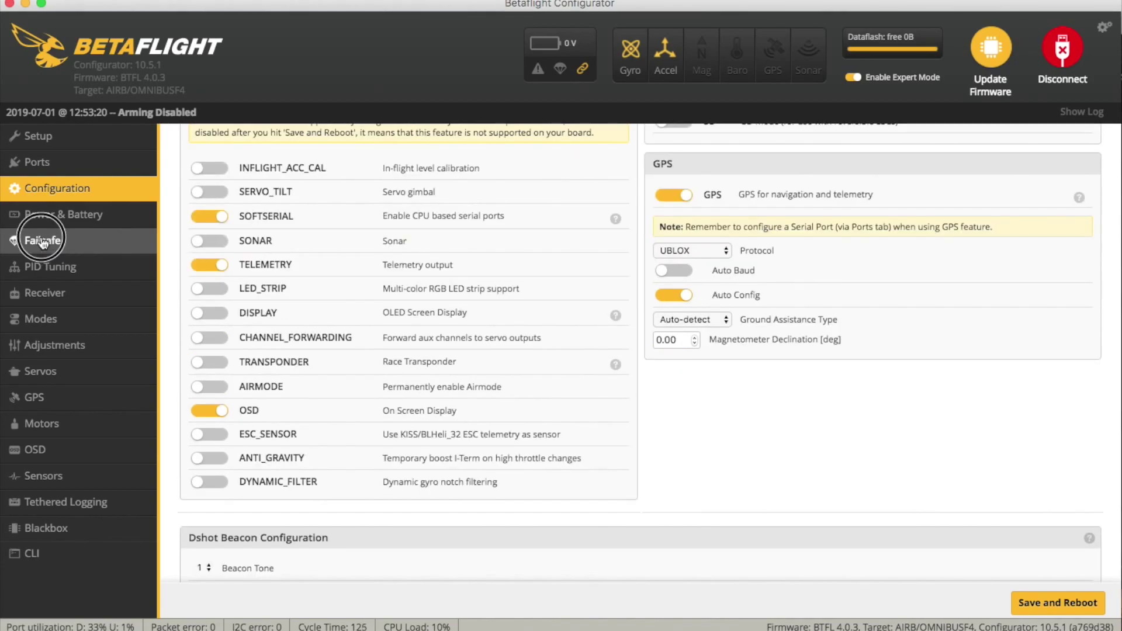
# Step: Review the failsafe settings and set the Stage 2 failsafe procedure to Drop
pyautogui.click(40, 240)
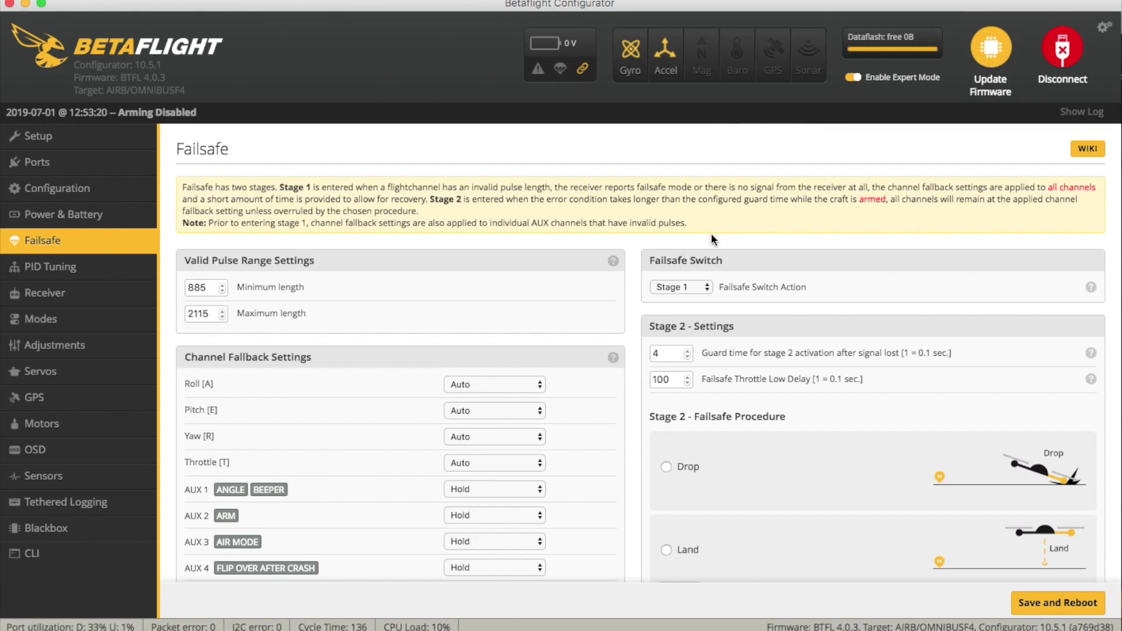
pyautogui.scroll(-3, 710, 234)
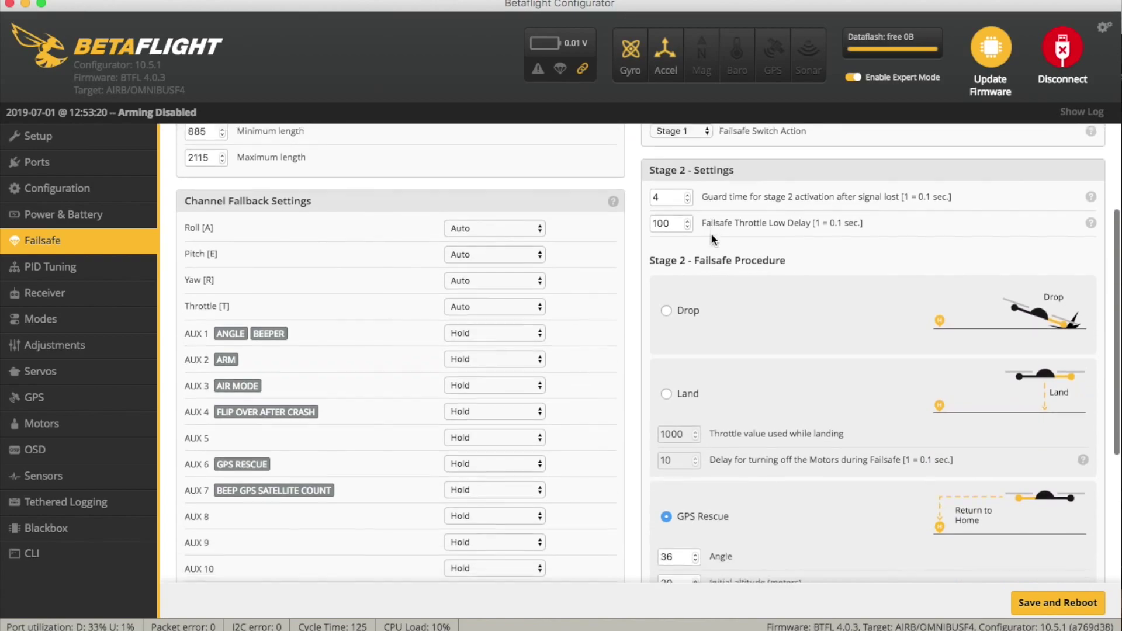
pyautogui.scroll(-5, 710, 233)
pyautogui.scroll(3, 710, 233)
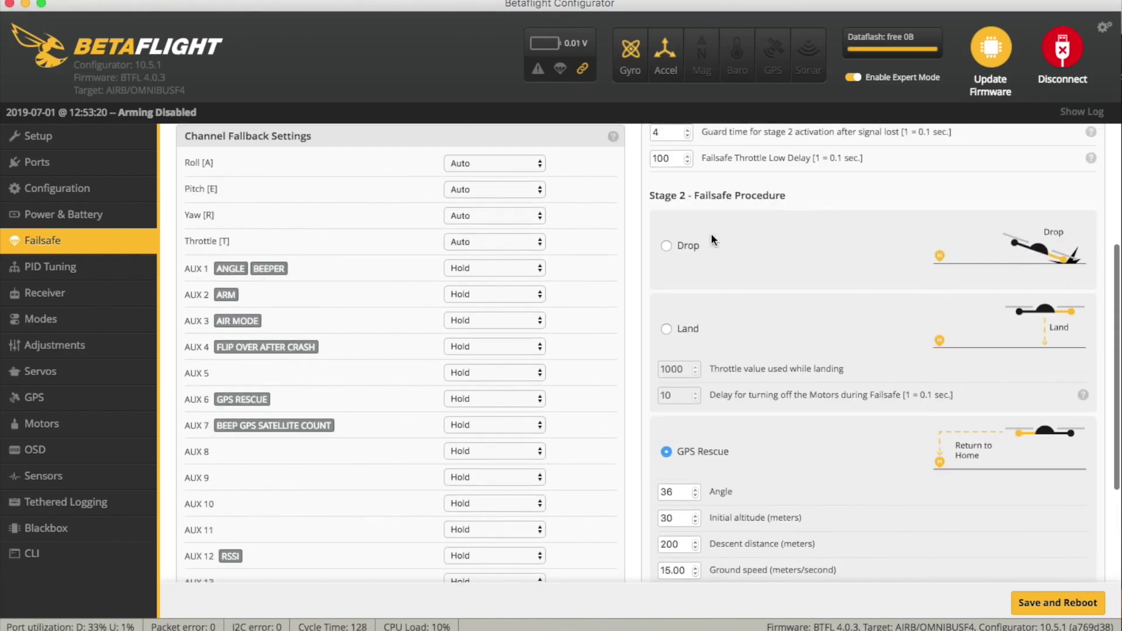
pyautogui.scroll(8, 711, 233)
pyautogui.scroll(-7, 714, 327)
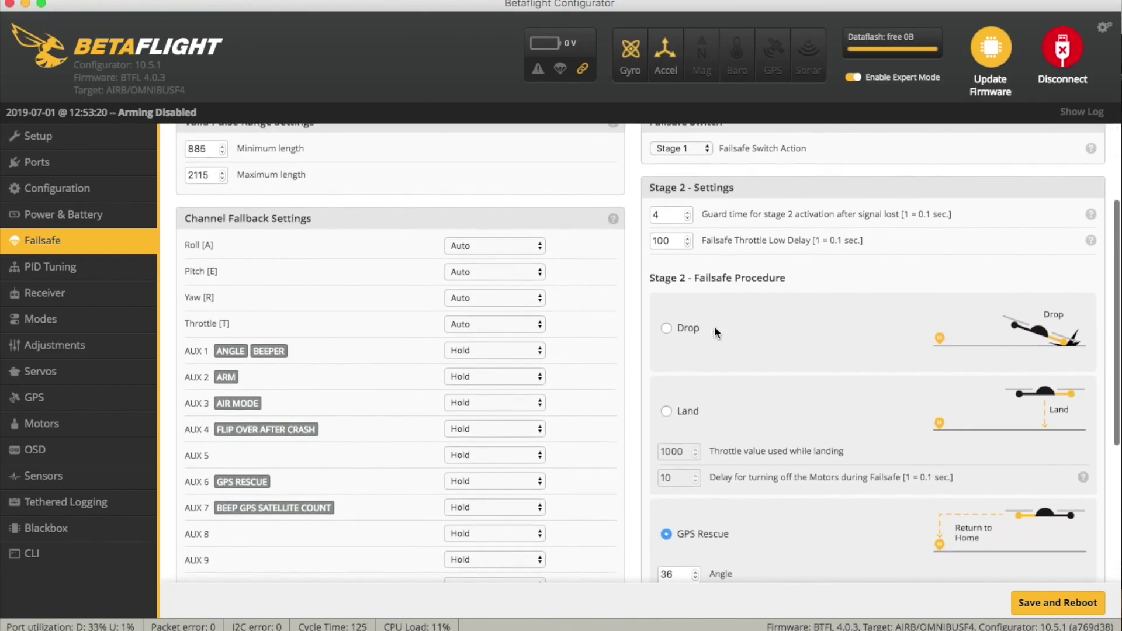
pyautogui.scroll(-1, 714, 327)
pyautogui.click(668, 320)
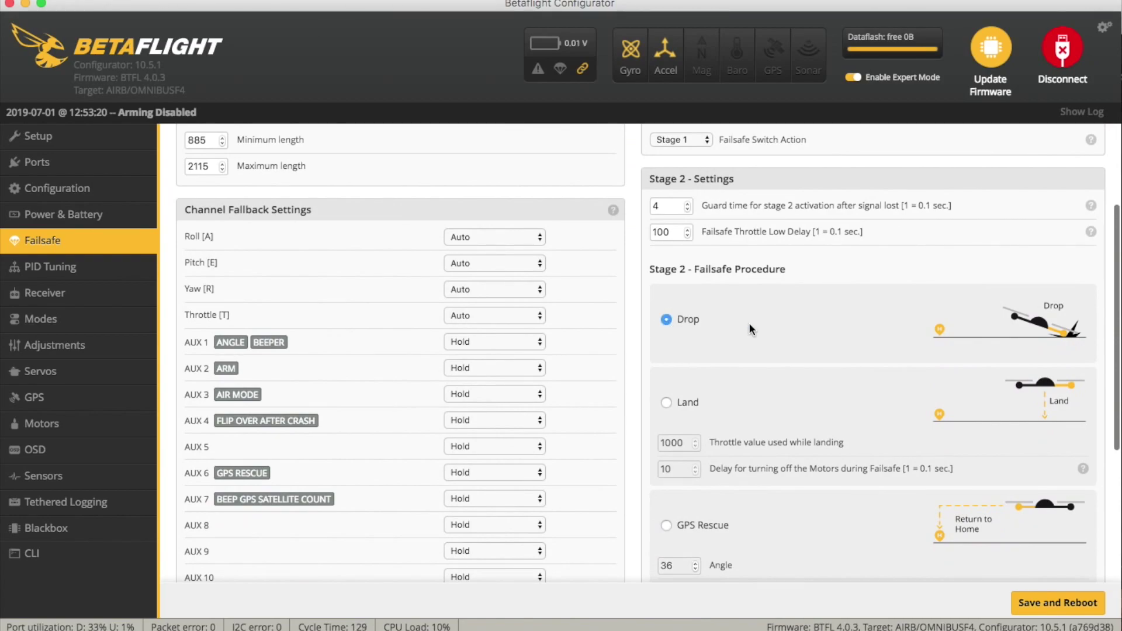
# Step: Switch the Stage 2 failsafe procedure to GPS Rescue and review its altitude, distance, speed, throttle and satellite parameters
pyautogui.scroll(-10, 748, 323)
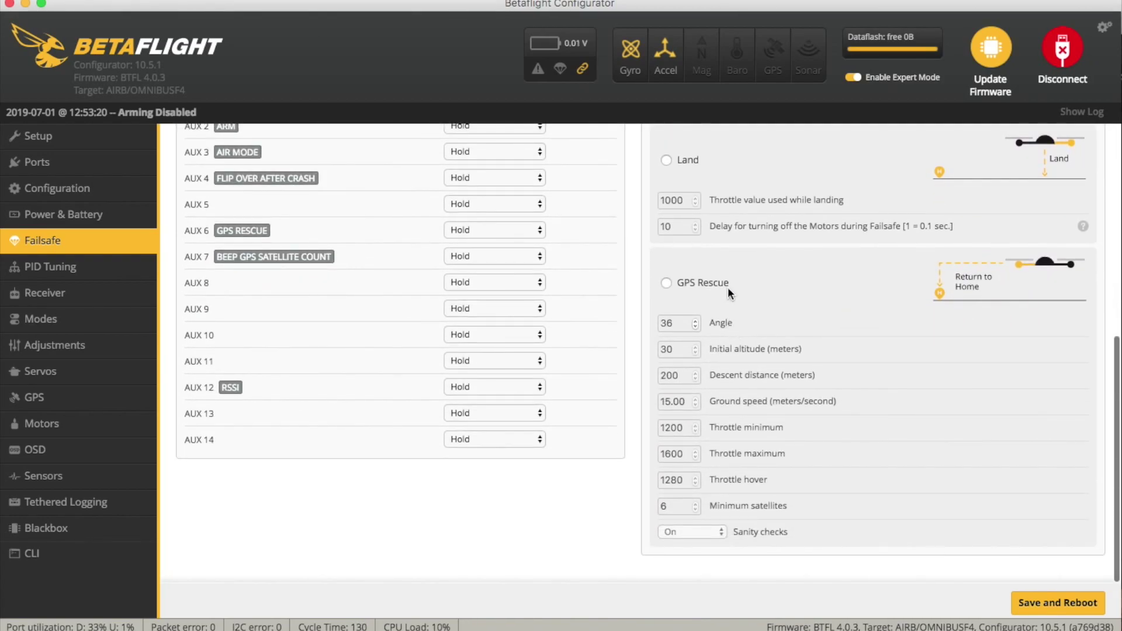
pyautogui.click(663, 282)
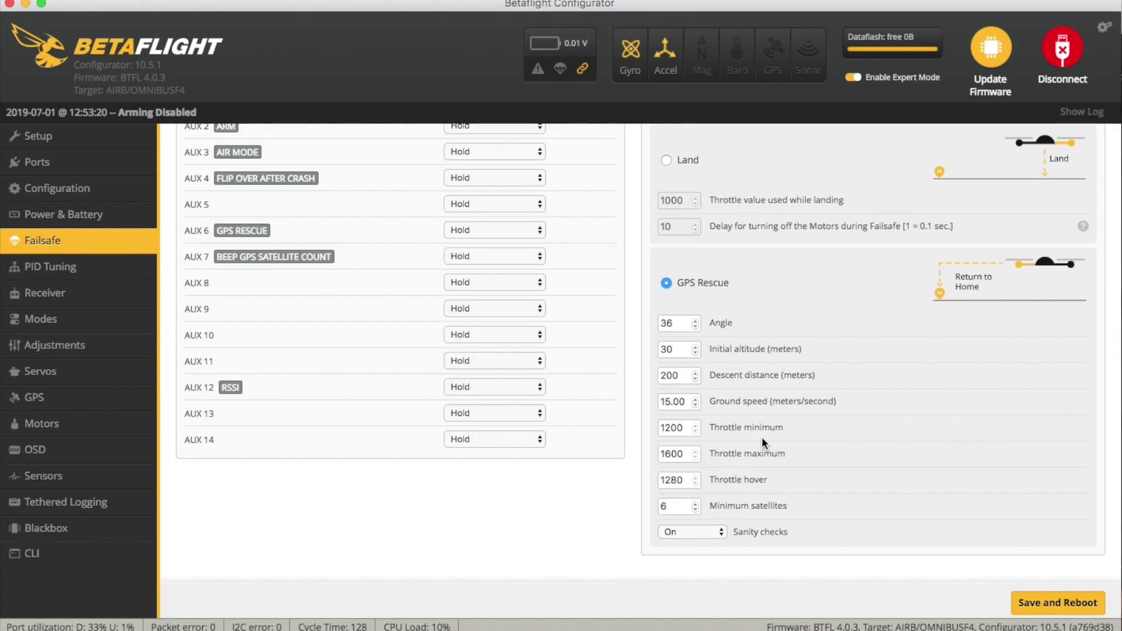
pyautogui.scroll(10, 762, 437)
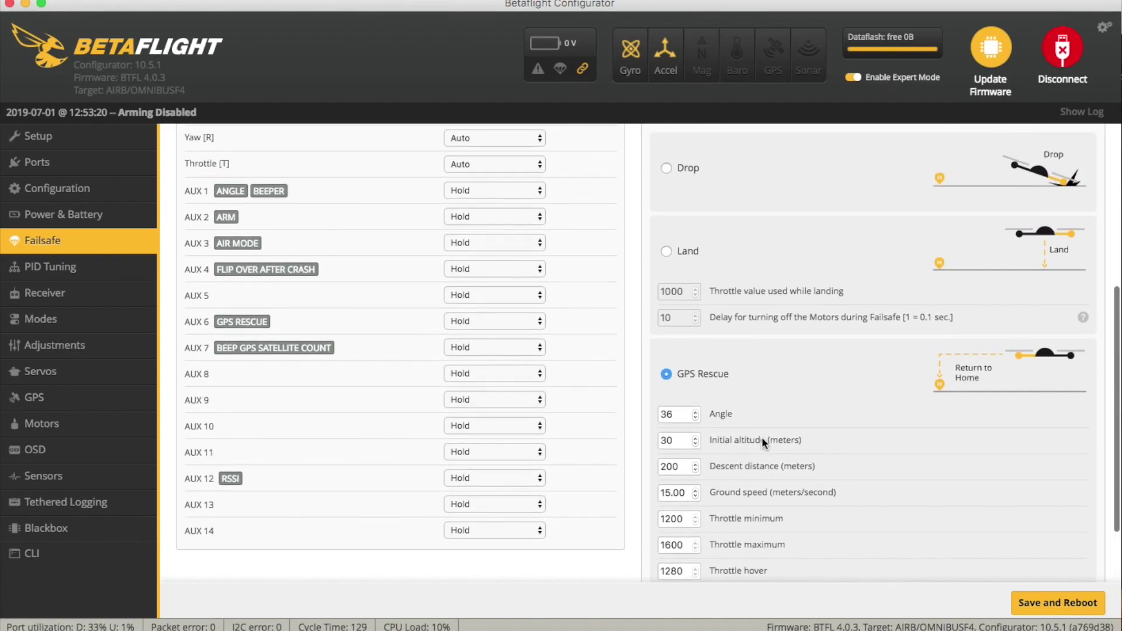
pyautogui.scroll(-5, 762, 436)
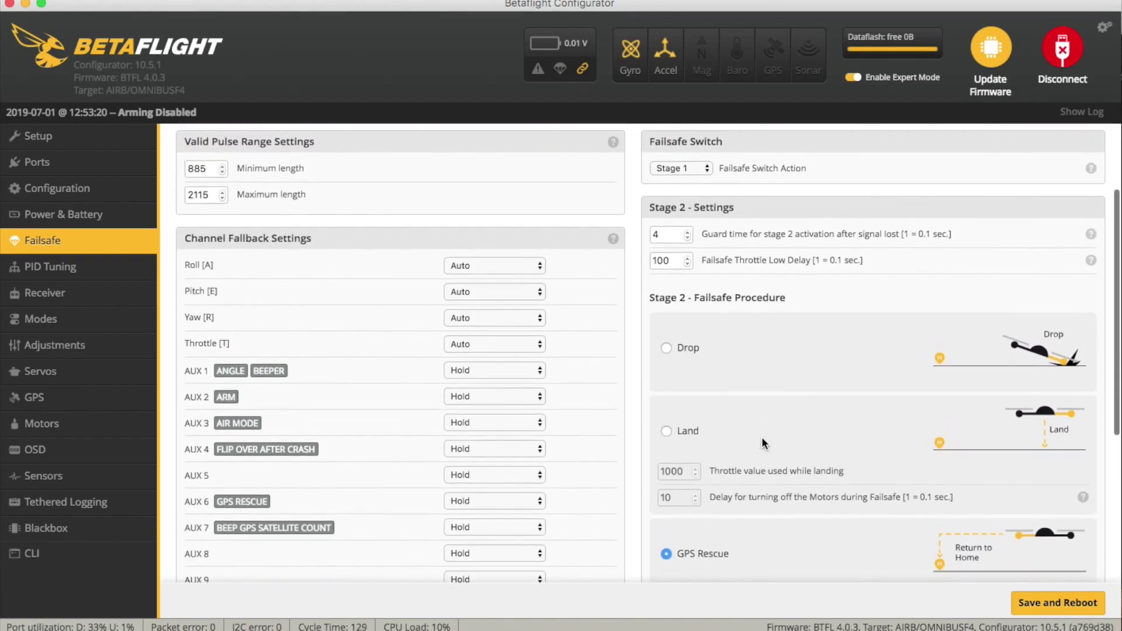
pyautogui.scroll(-4, 762, 436)
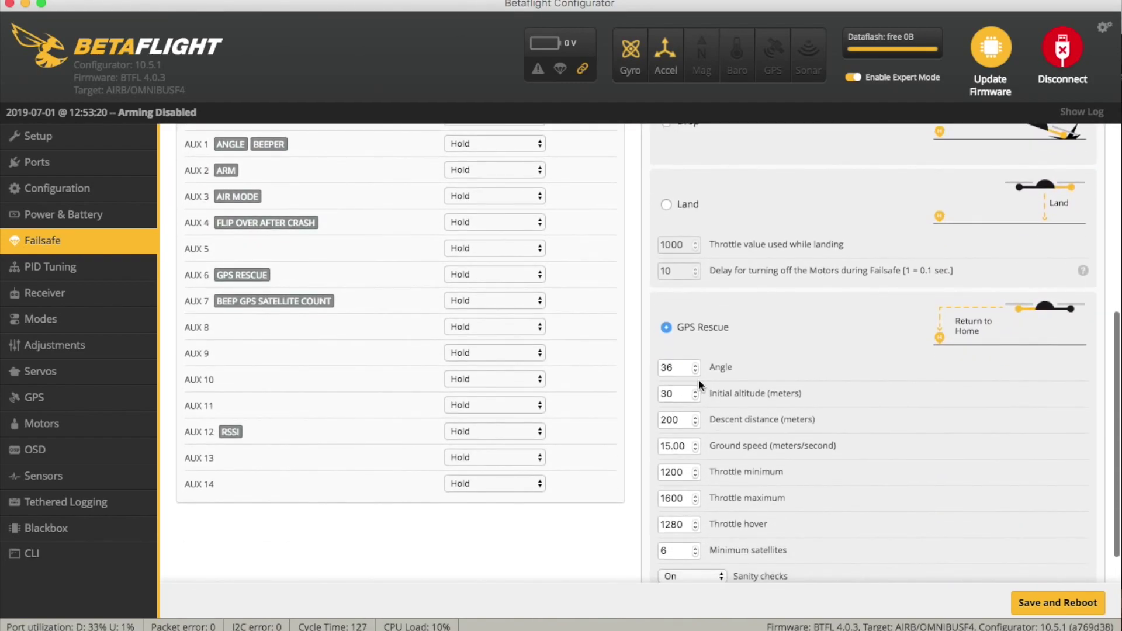
# Step: Return the Stage 2 failsafe procedure to Drop and look over the GPS Rescue parameters below it
pyautogui.scroll(10, 699, 379)
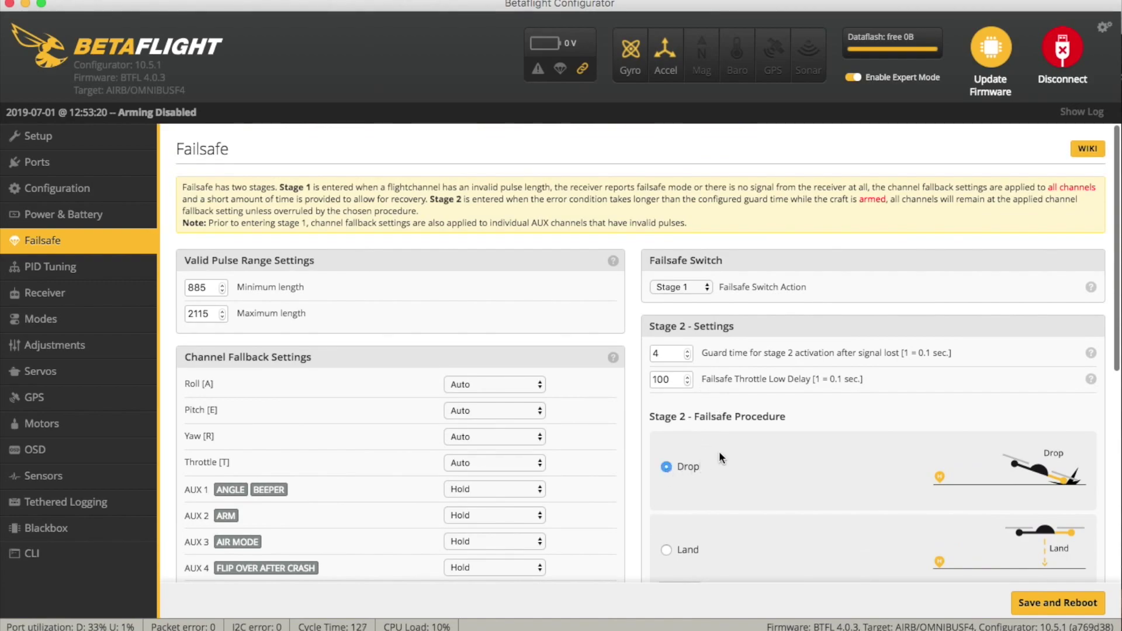
pyautogui.scroll(-11, 719, 453)
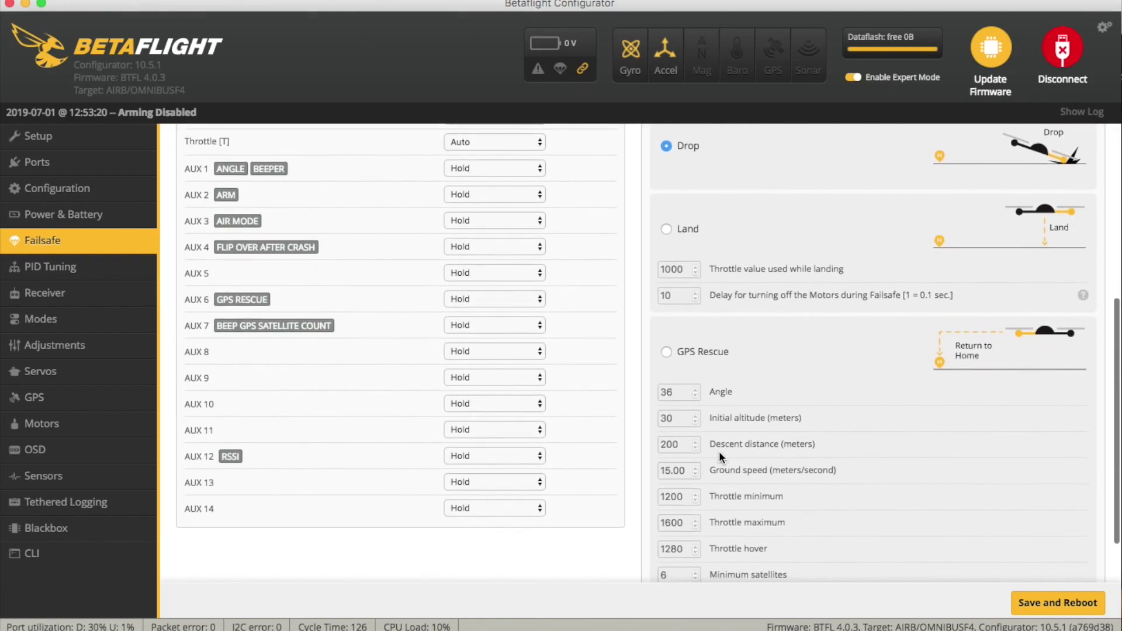
pyautogui.scroll(-3, 718, 451)
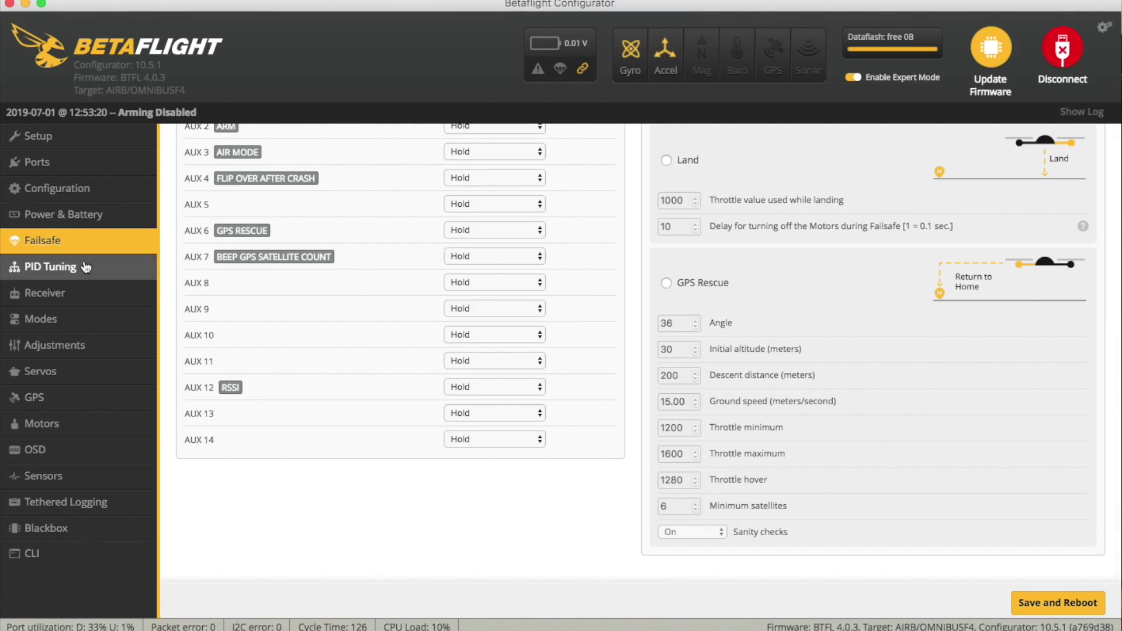
# Step: Check the AUX channel ranges of all used modes, including GPS Rescue, and view the GPS fix and satellite status
pyautogui.click(67, 320)
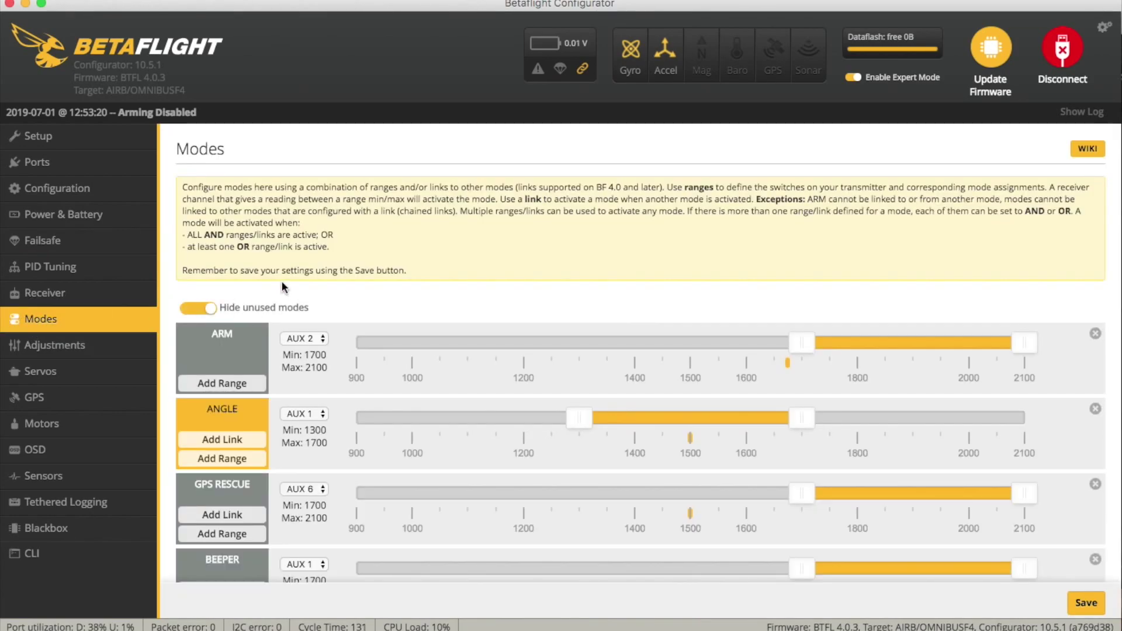
pyautogui.scroll(-5, 281, 280)
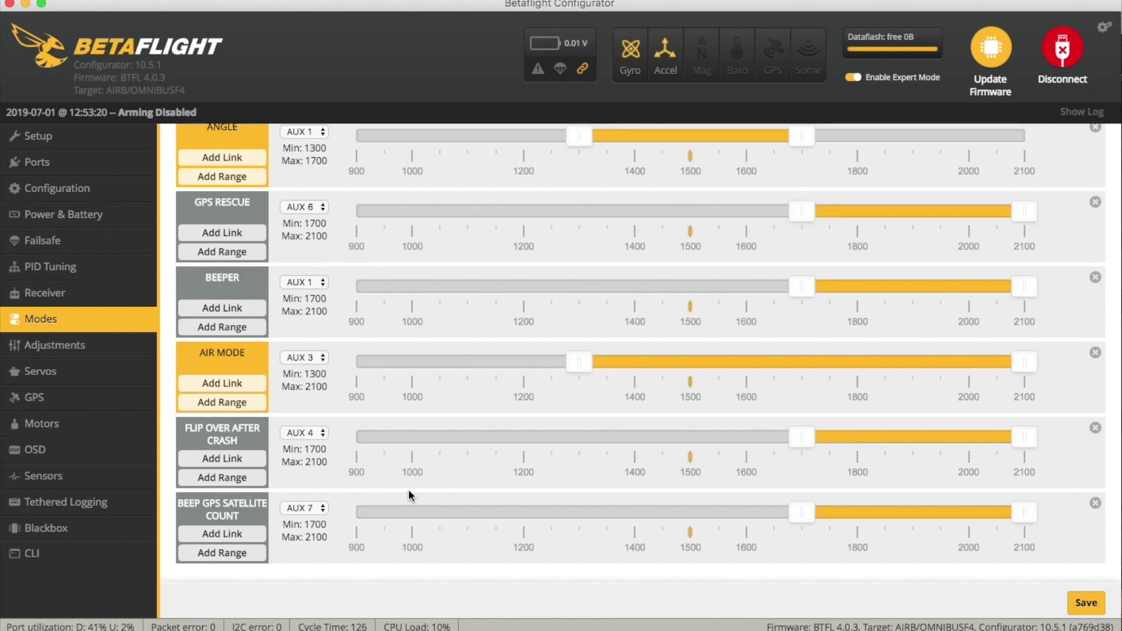
pyautogui.click(34, 400)
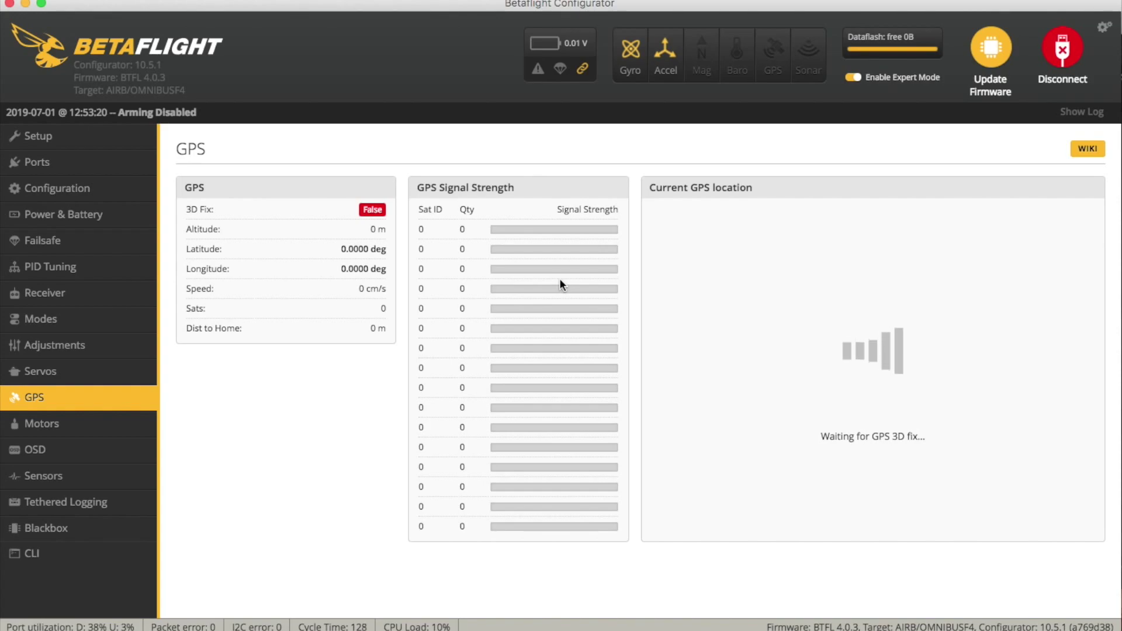
# Step: Examine the OSD elements enabled per profile, their placement in the preview, and the alarm and warning settings
pyautogui.click(38, 455)
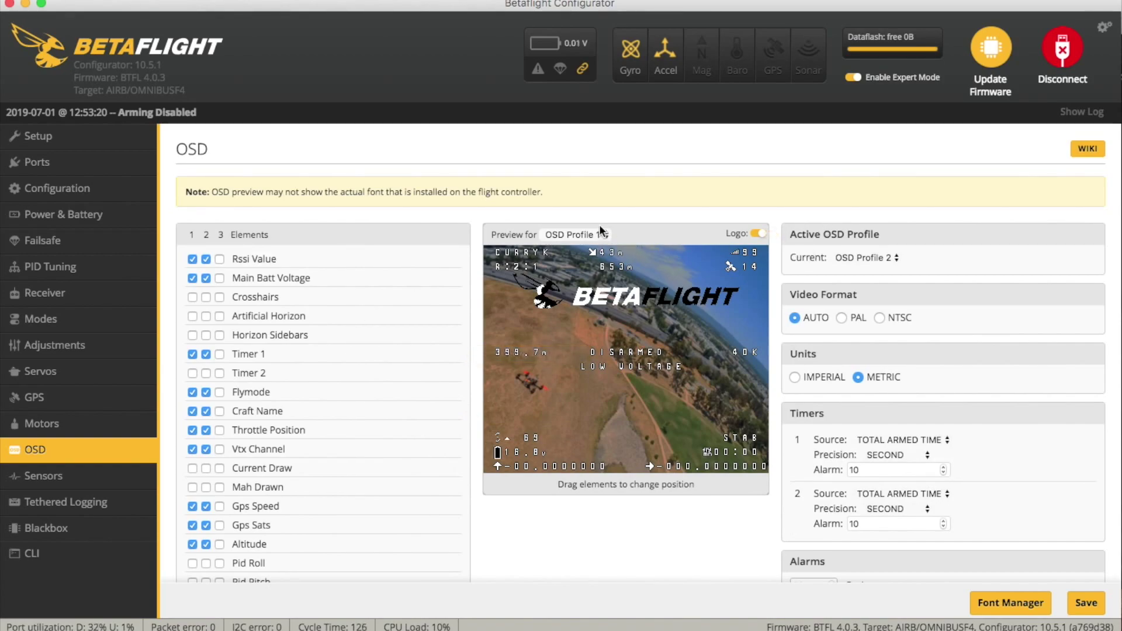
pyautogui.moveTo(320, 260)
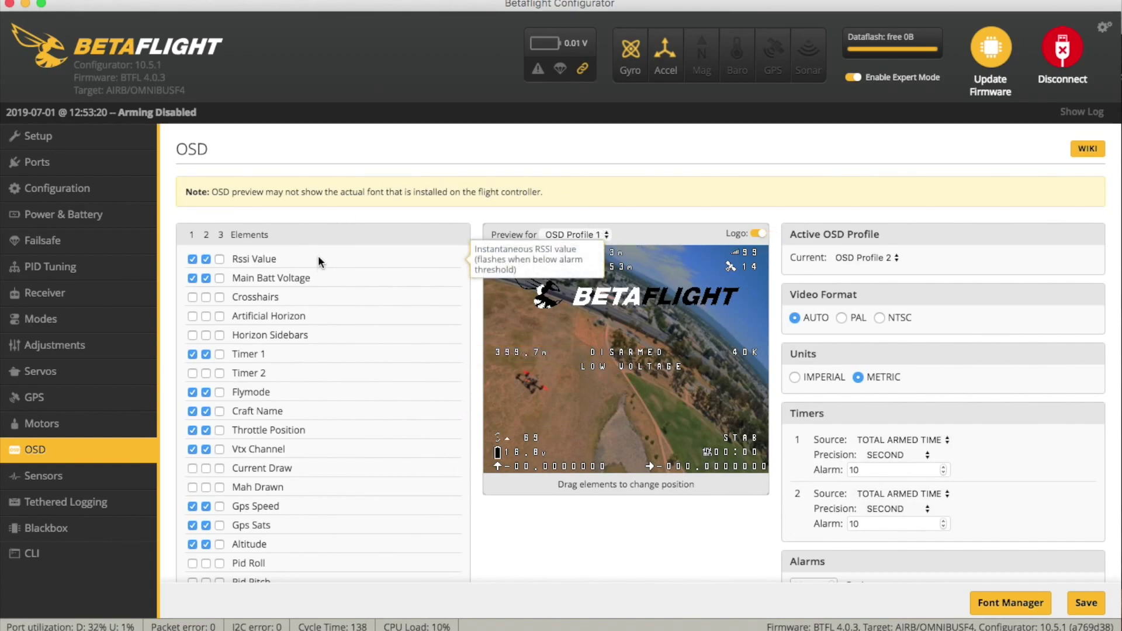
pyautogui.scroll(-1, 318, 257)
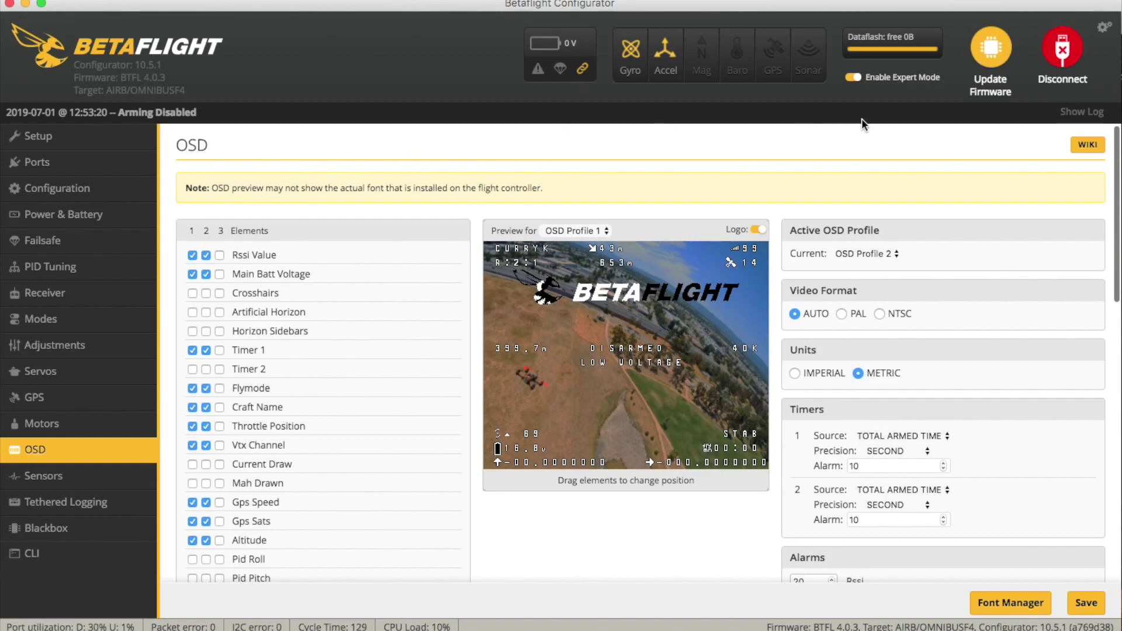
pyautogui.scroll(-3, 931, 188)
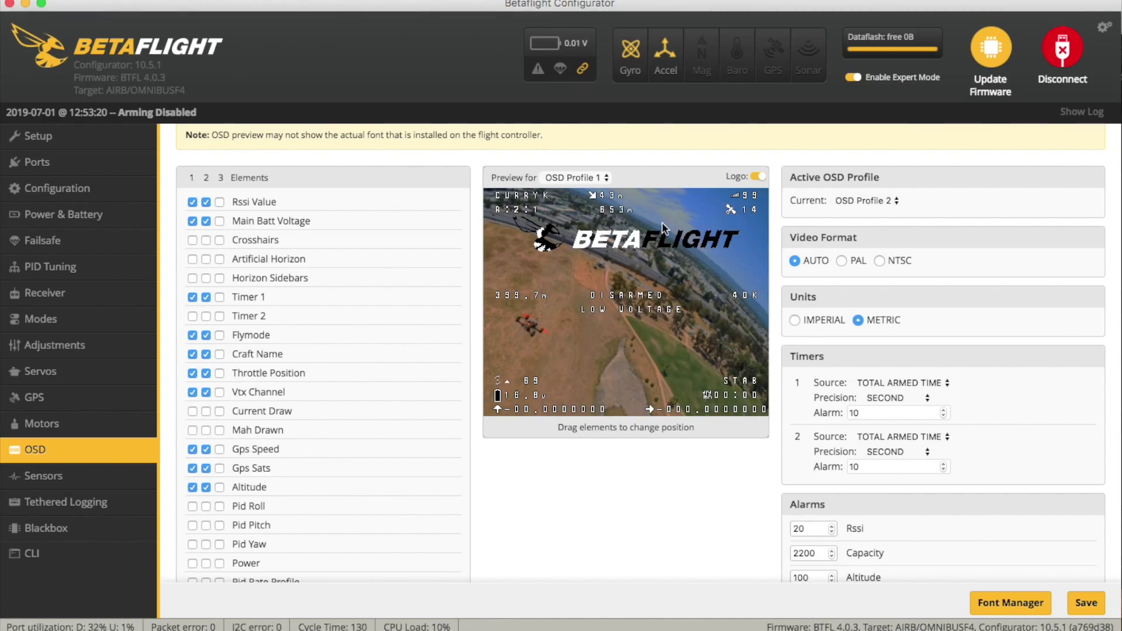
pyautogui.scroll(-1, 599, 330)
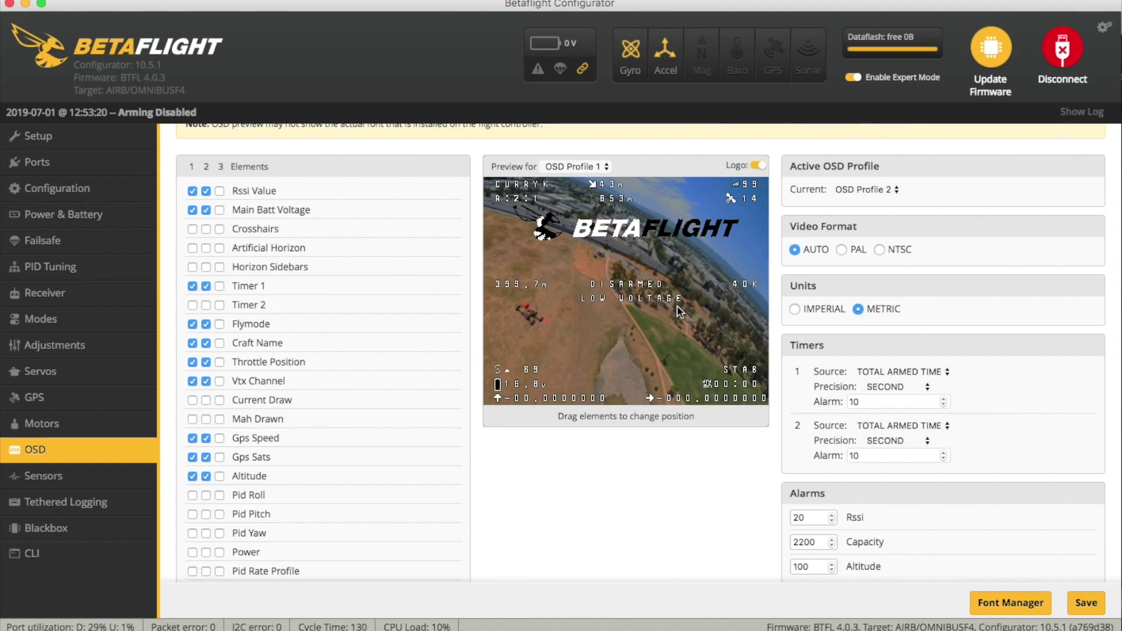
pyautogui.scroll(-1, 677, 305)
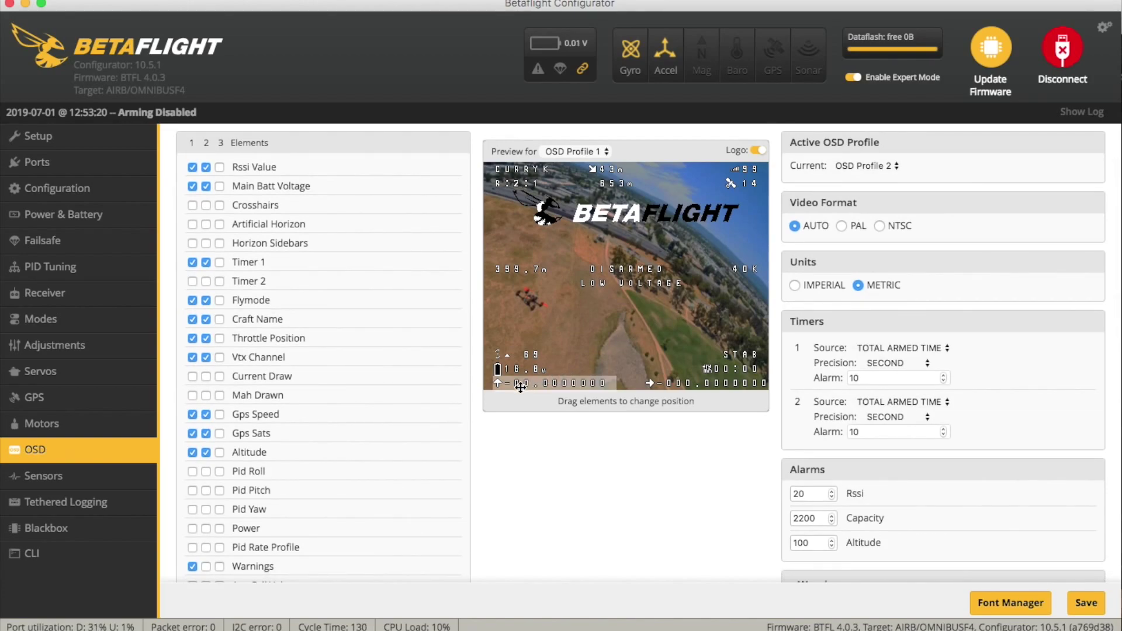
pyautogui.scroll(-1, 658, 312)
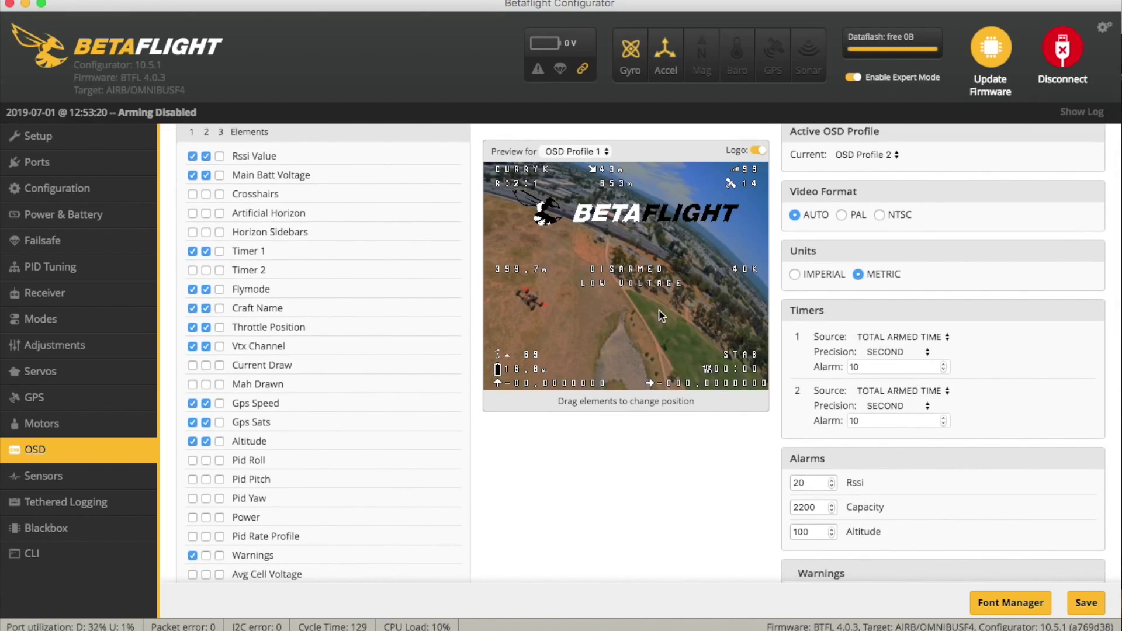
pyautogui.scroll(-5, 375, 332)
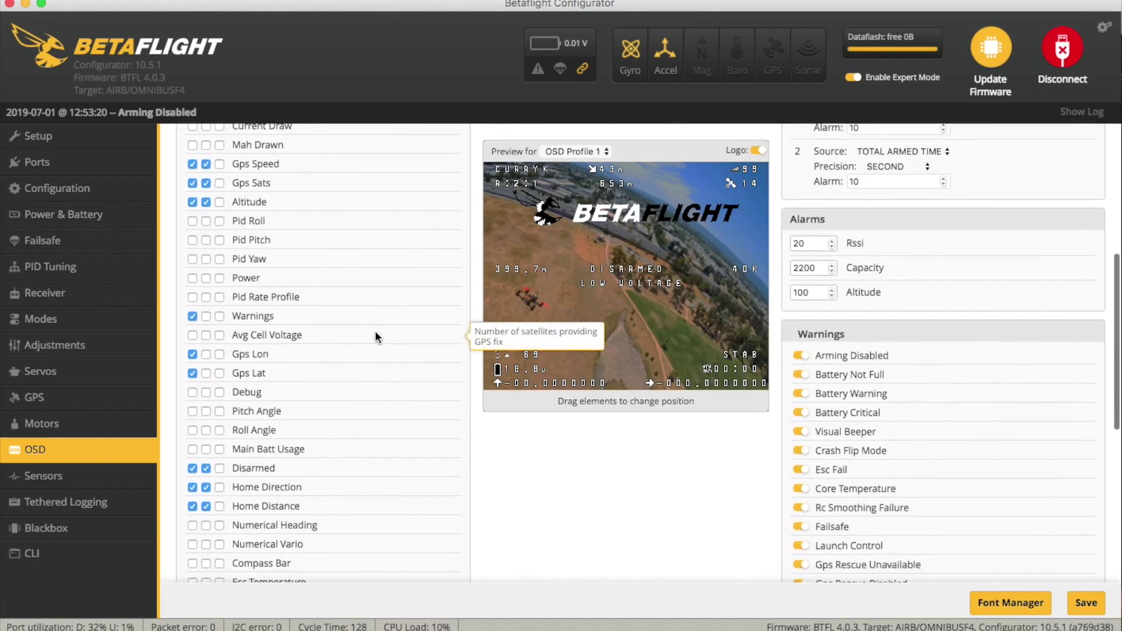
pyautogui.scroll(-2, 375, 337)
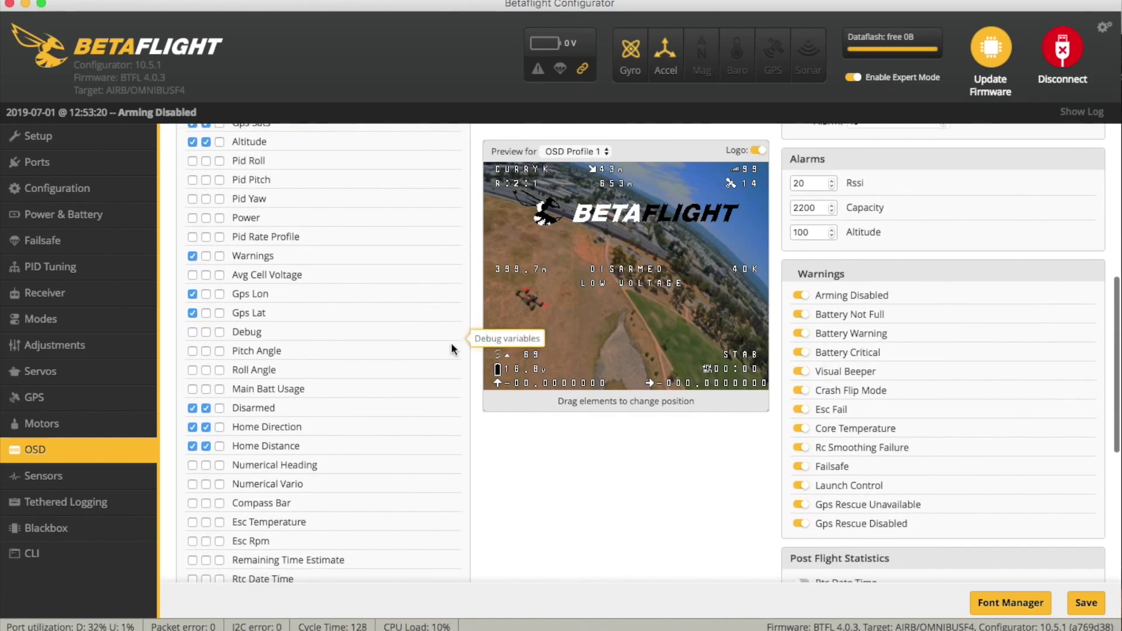
pyautogui.scroll(-8, 353, 377)
pyautogui.scroll(15, 615, 344)
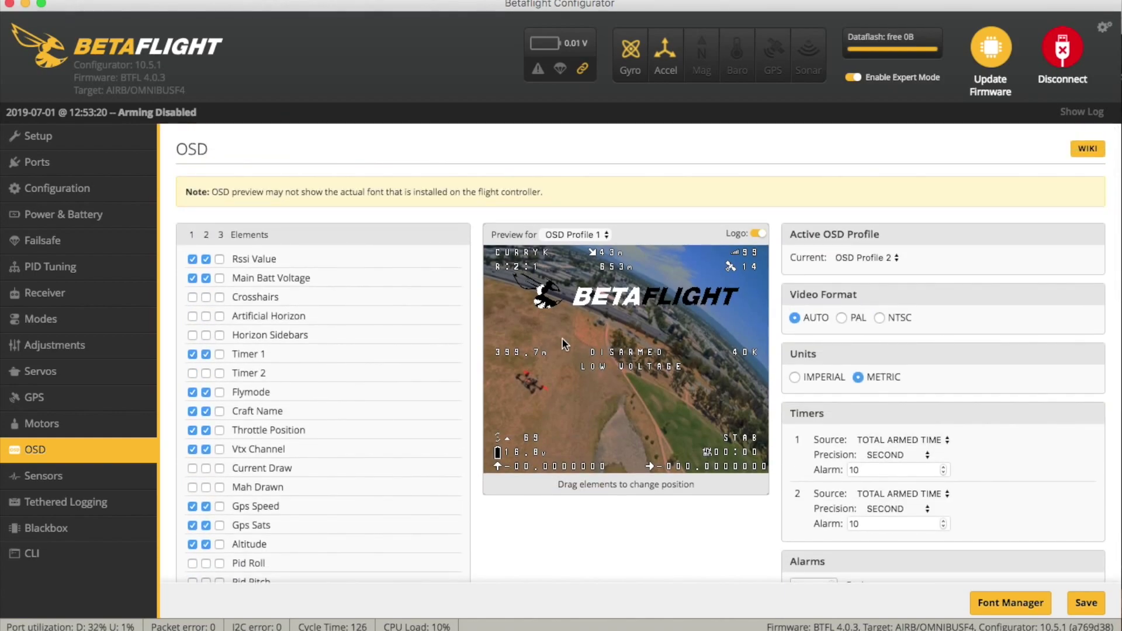
# Step: Preview OSD Profile 2 for comparison, return the preview to OSD Profile 1 and check its enabled elements
pyautogui.click(604, 236)
pyautogui.click(602, 248)
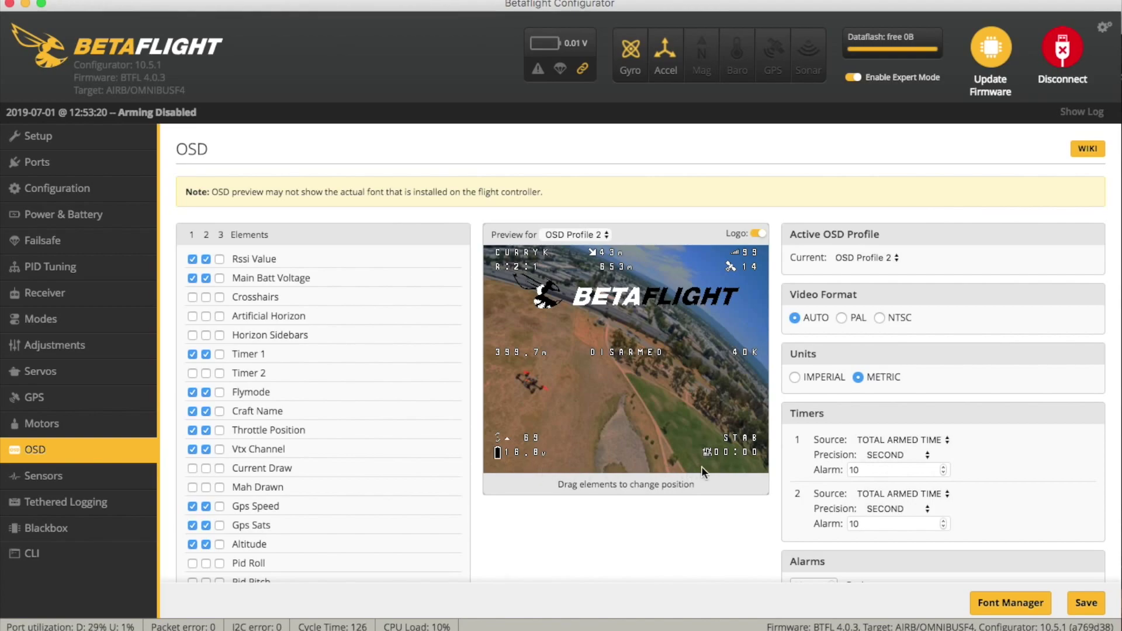
pyautogui.click(606, 234)
pyautogui.click(601, 220)
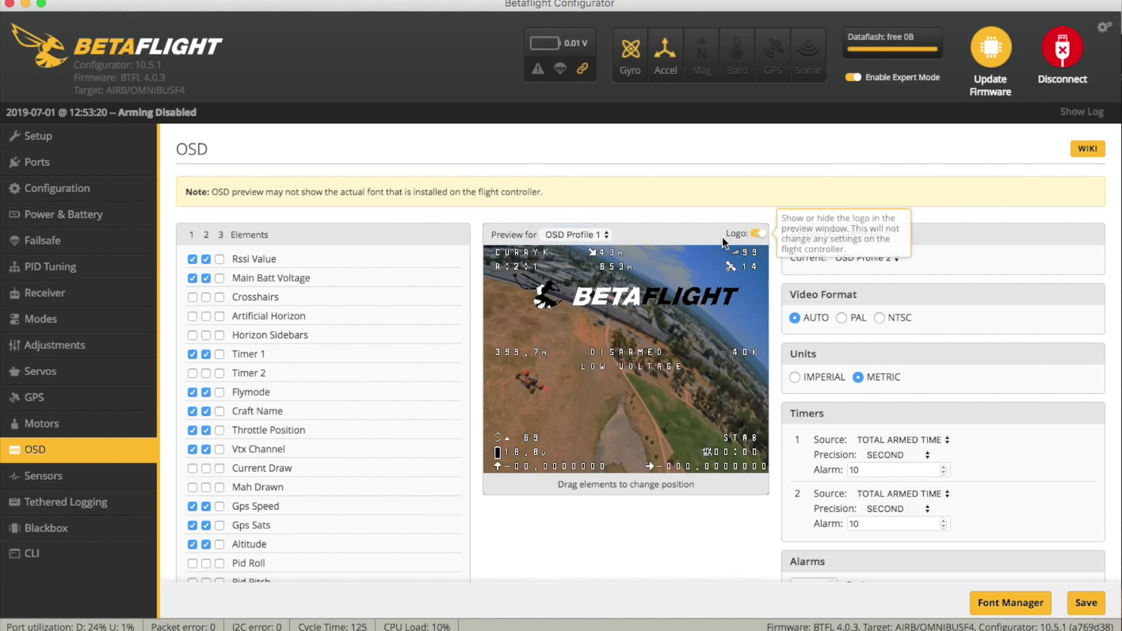
pyautogui.scroll(-5, 352, 419)
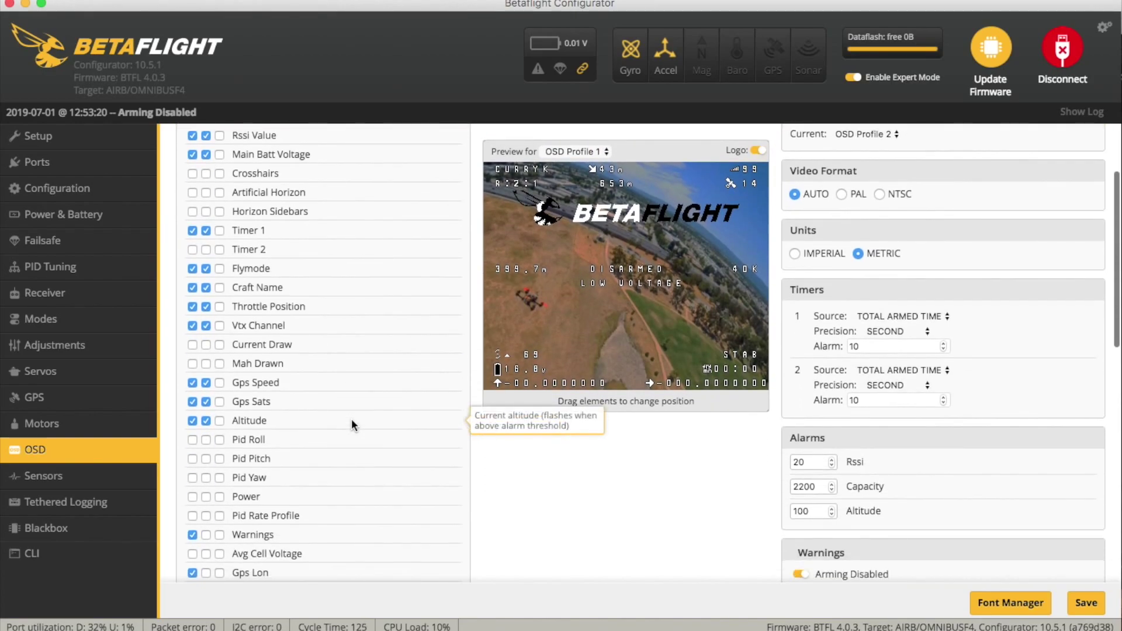